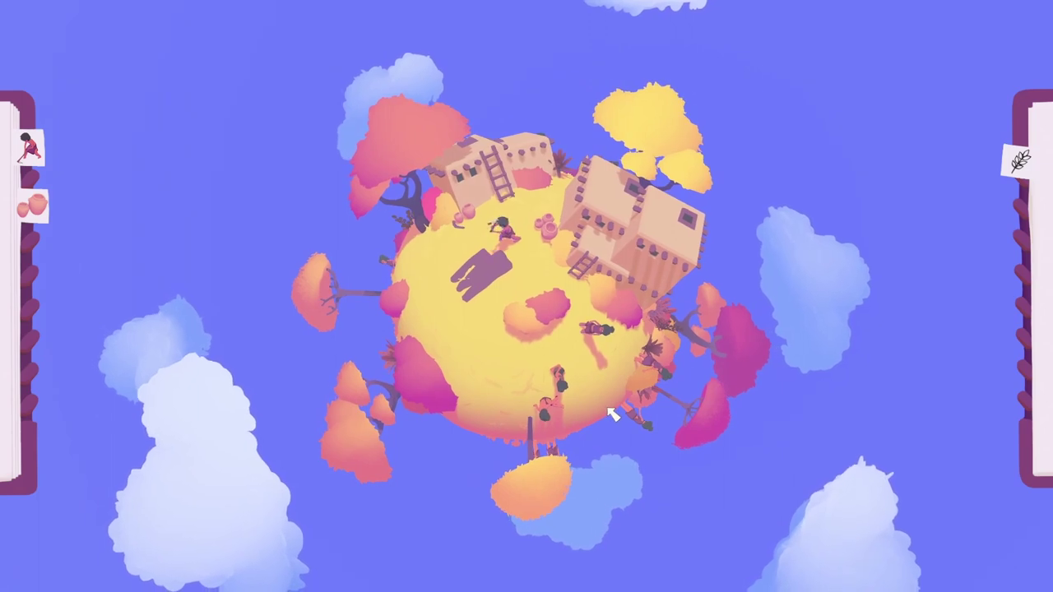
Open the First Farmers book page from the farmer on the planet and inspect the object on the ladder beside it
{"action": "left_click", "coordinate": [509, 234]}
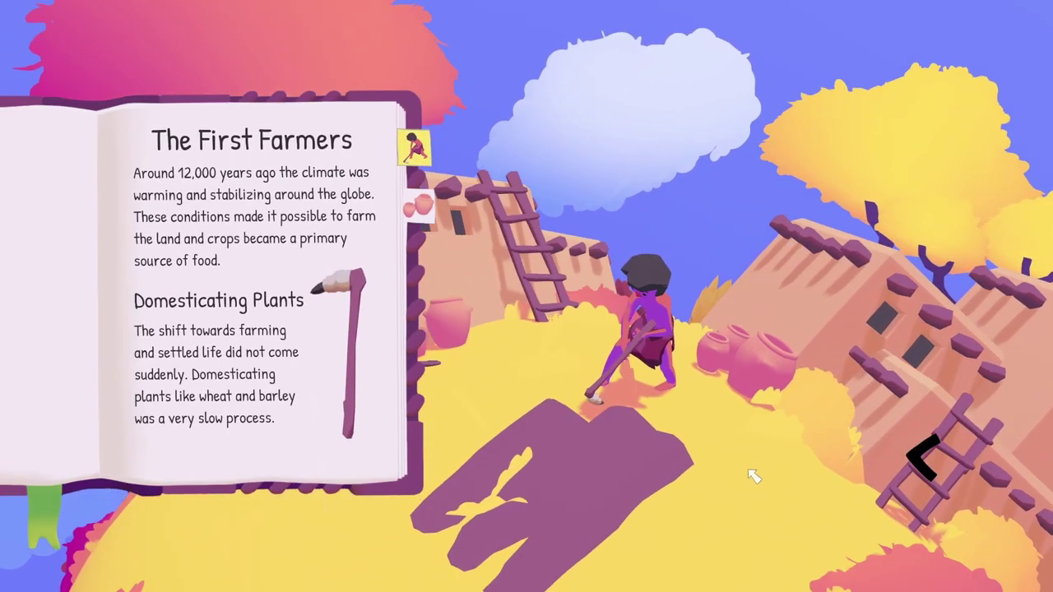
{"action": "left_click", "coordinate": [923, 473]}
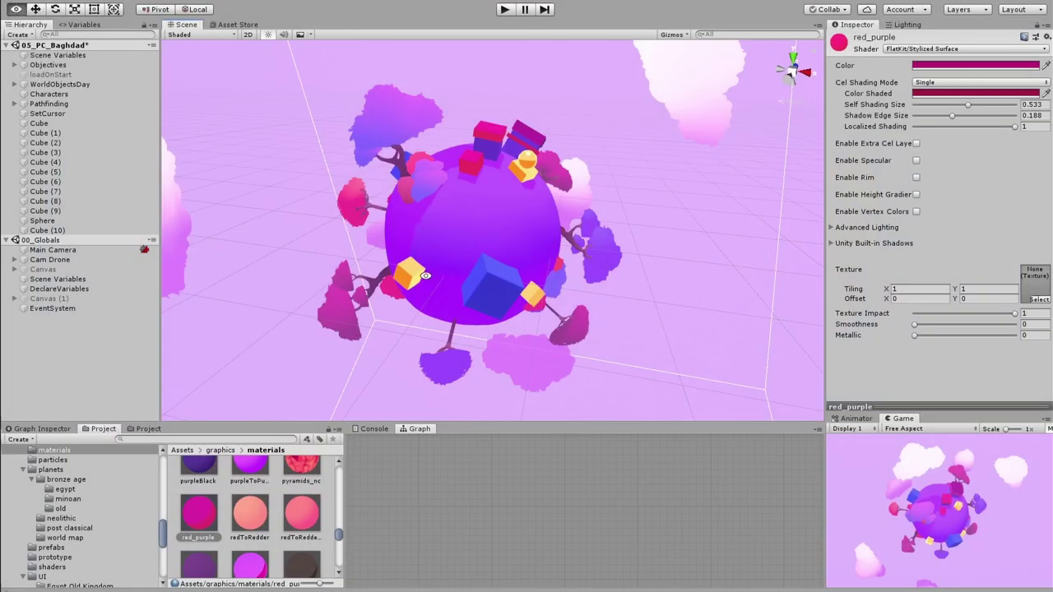
In Unity, locate the red_purple material used by the top cube and apply it to the small blue cube in front of it
{"action": "mouse_move", "coordinate": [426, 276]}
{"action": "left_mouse_down", "text": "alt"}
{"action": "mouse_move", "coordinate": [444, 276]}
{"action": "mouse_move", "coordinate": [427, 265]}
{"action": "mouse_move", "coordinate": [444, 281]}
{"action": "left_mouse_up", "text": "alt"}
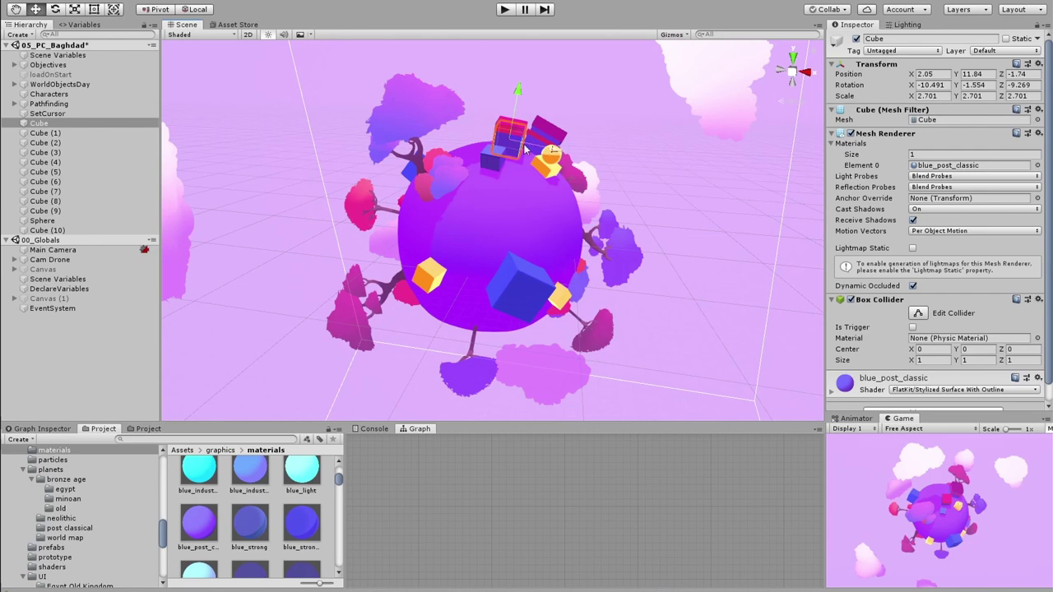
{"action": "left_click", "coordinate": [519, 127]}
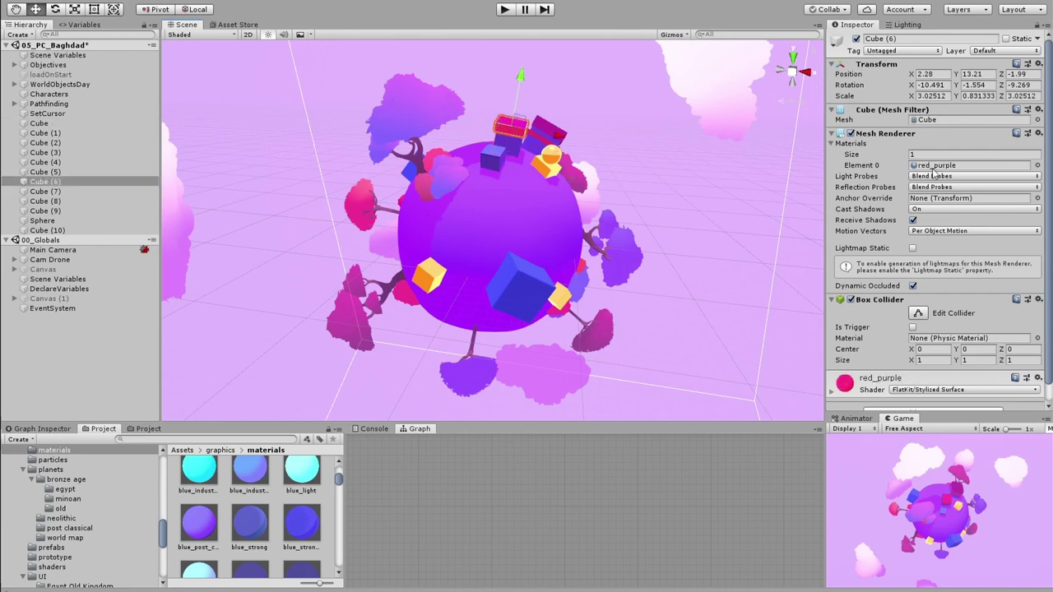
{"action": "left_click", "coordinate": [934, 165]}
{"action": "left_click_drag", "start_coordinate": [208, 519], "coordinate": [489, 158]}
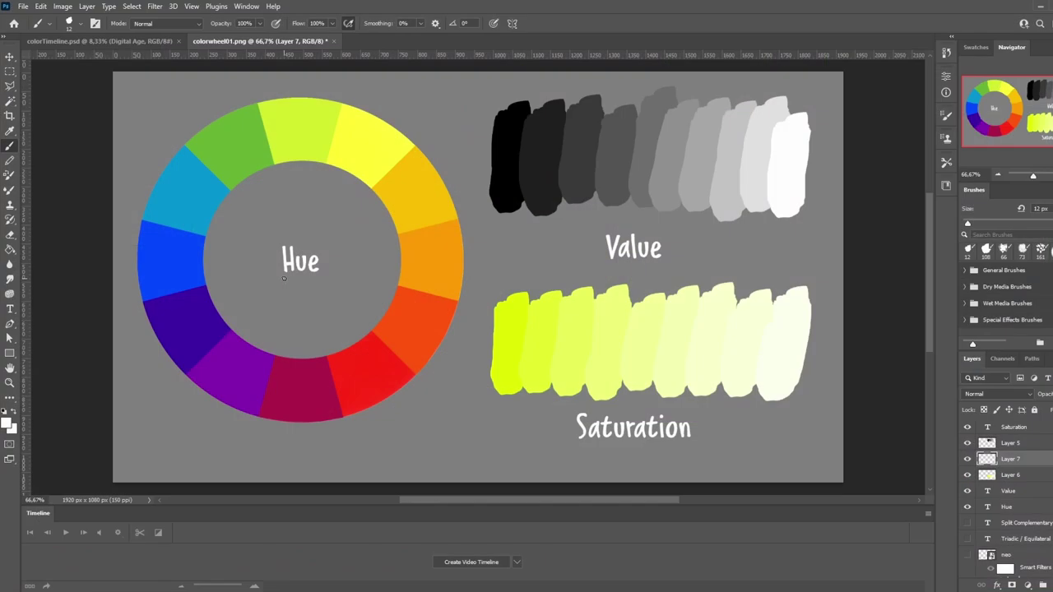
In Photoshop, underline the Hue, Value and Saturation labels in colorwheel01.png with white brush strokes
{"action": "left_click_drag", "start_coordinate": [282, 278], "coordinate": [328, 278]}
{"action": "left_click_drag", "start_coordinate": [607, 265], "coordinate": [658, 264]}
{"action": "left_click_drag", "start_coordinate": [580, 446], "coordinate": [693, 445]}
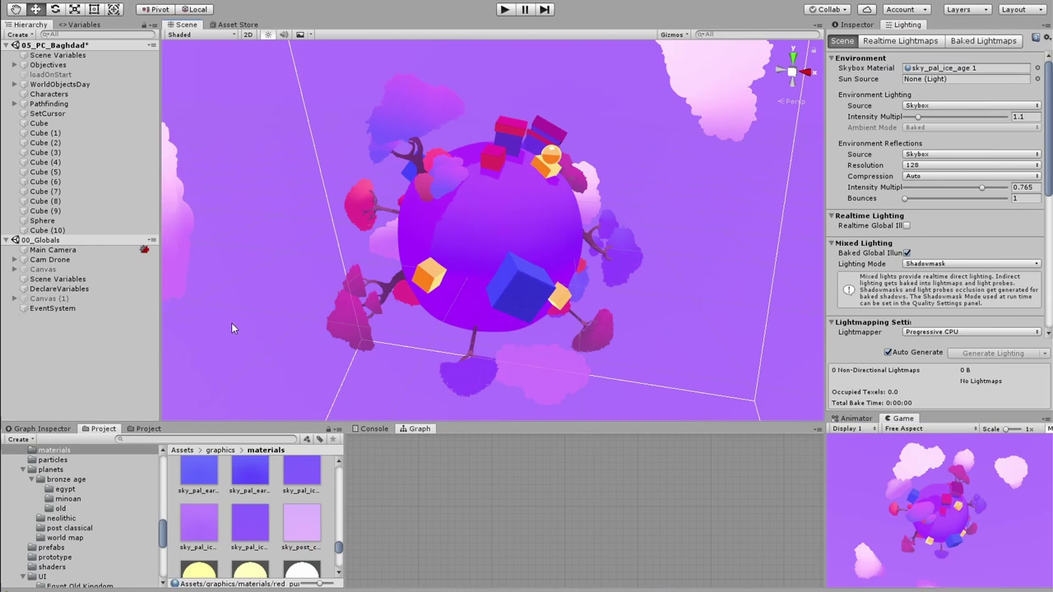
In Unity, apply the light pink sky material to the scene background and the blue_post_classic material to the small red cube
{"action": "left_click_drag", "start_coordinate": [301, 531], "coordinate": [274, 392]}
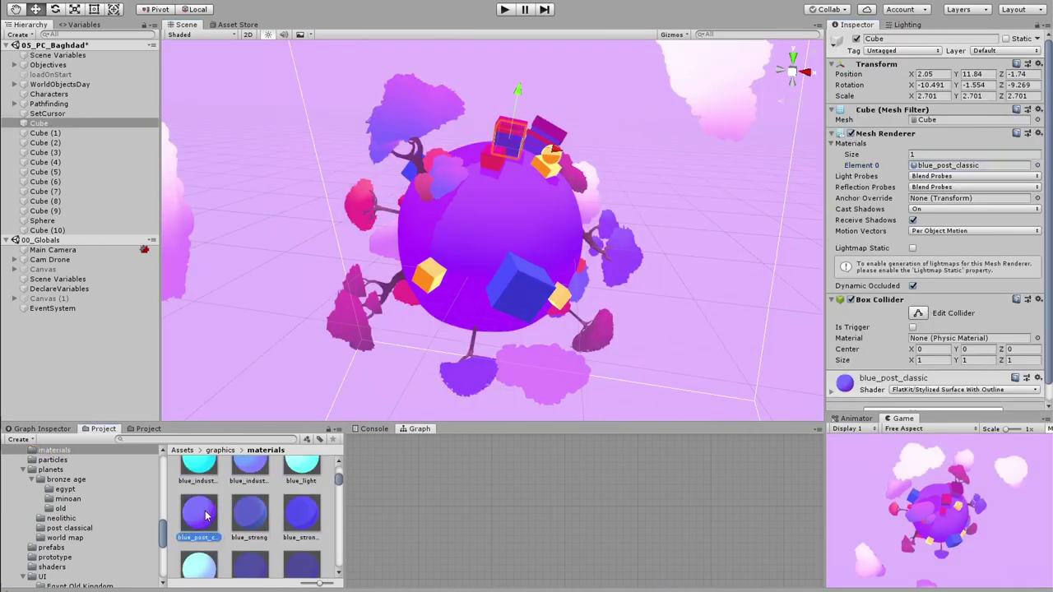
{"action": "left_click_drag", "start_coordinate": [205, 516], "coordinate": [494, 167]}
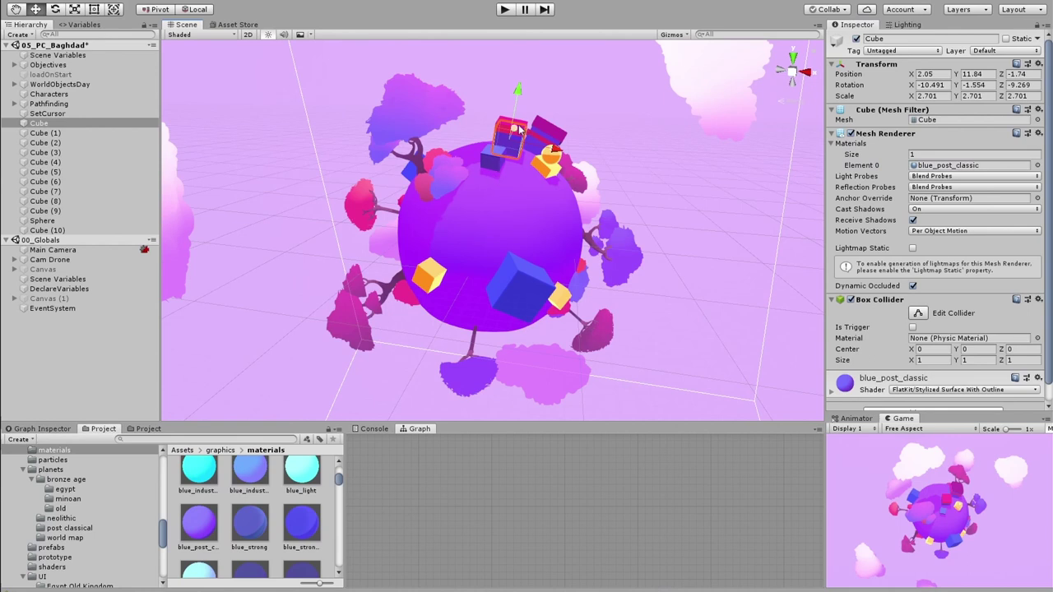
{"action": "left_click", "coordinate": [550, 132]}
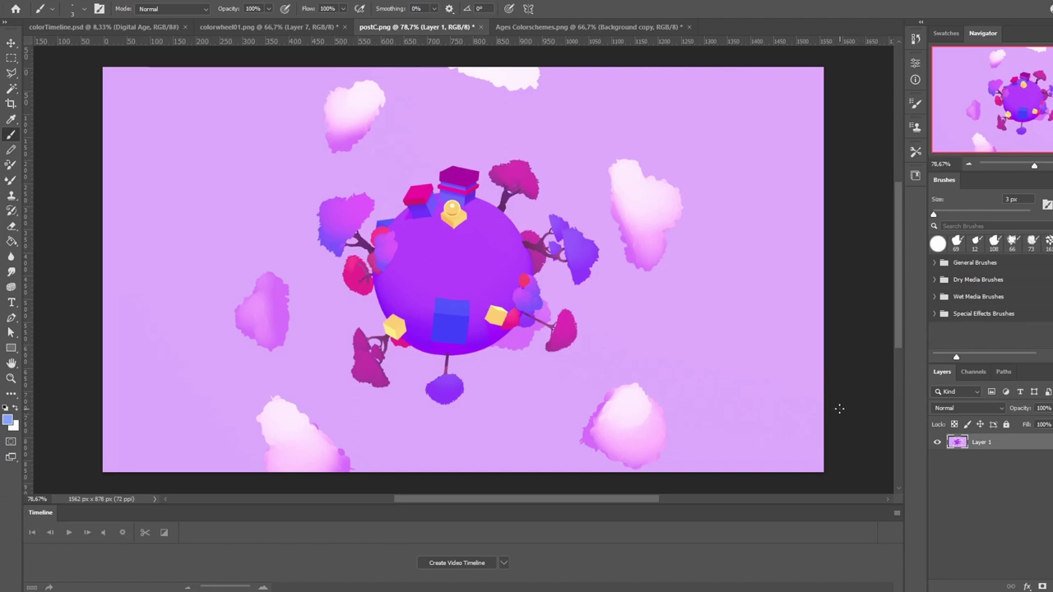
In Photoshop, compare the values of postC.png and neo.png by switching the grayscale proof (Dot Gain 20%) on and off
{"action": "key", "text": "ctrl+y"}
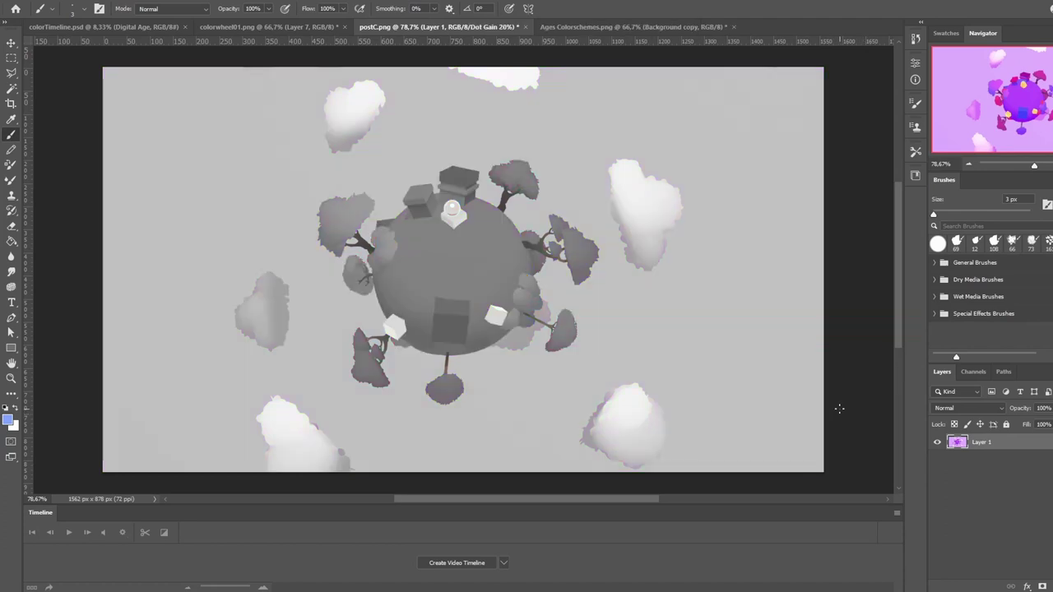
{"action": "key", "text": "ctrl+y"}
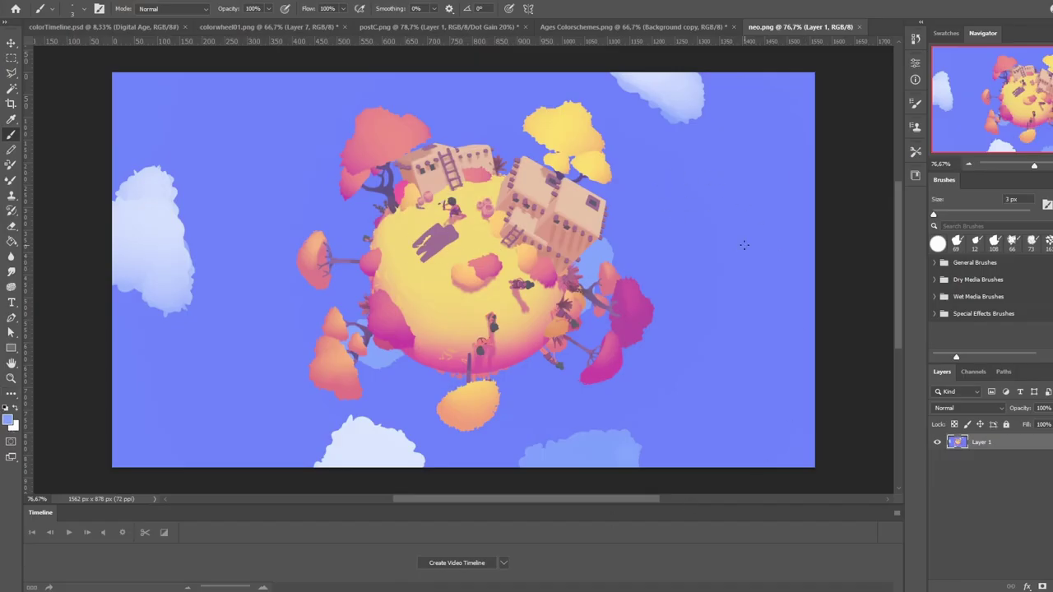
{"action": "key", "text": "ctrl+y"}
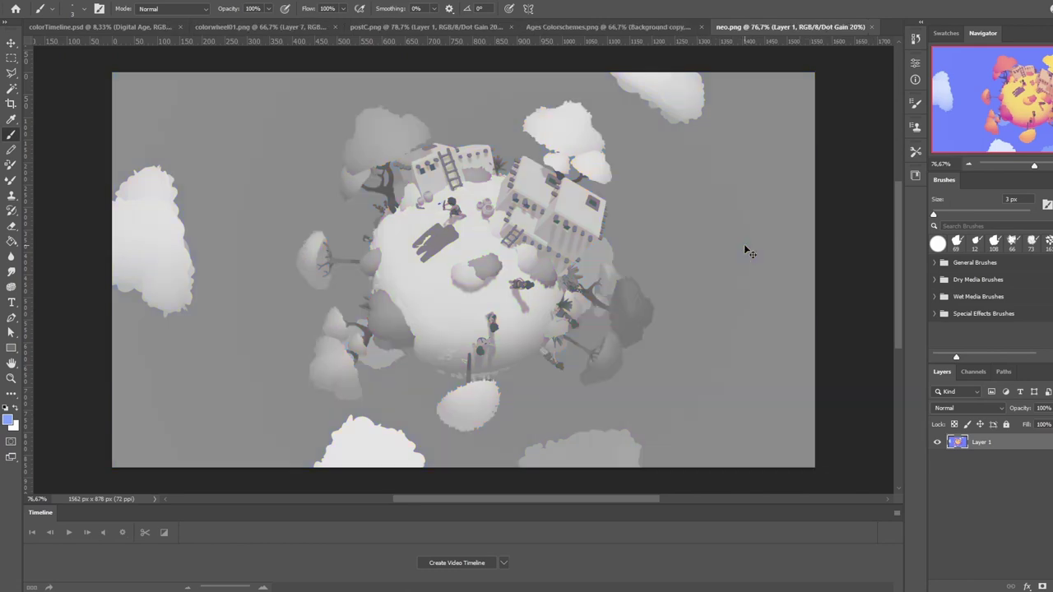
{"action": "key", "text": "ctrl+y"}
Open the foreground colour picker and sample the blue sky and the yellow tree in neo.png to compare their colours
{"action": "left_click", "coordinate": [8, 422]}
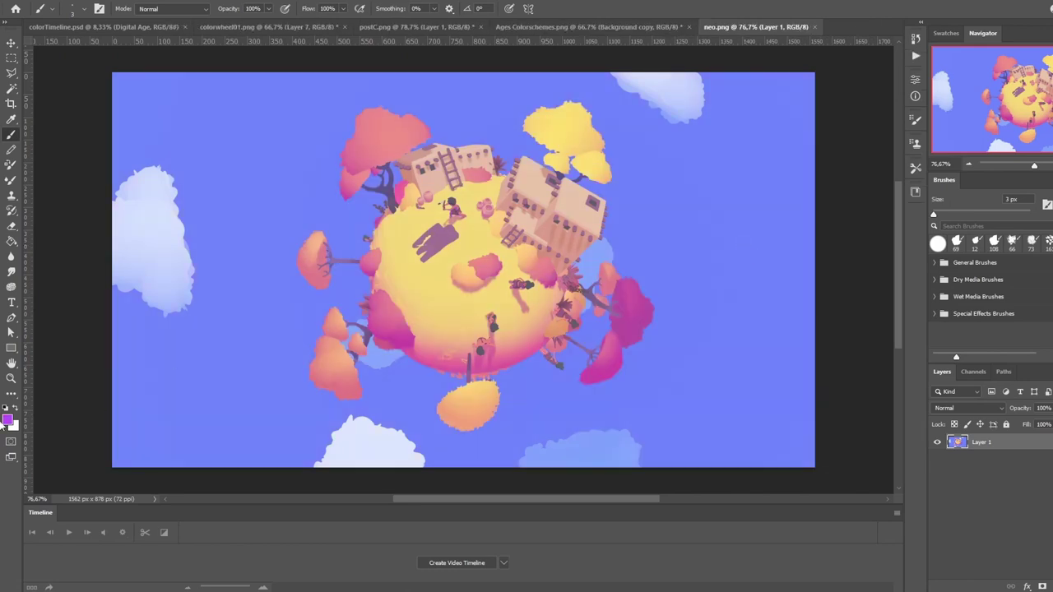
{"action": "left_click_drag", "start_coordinate": [716, 110], "coordinate": [845, 99]}
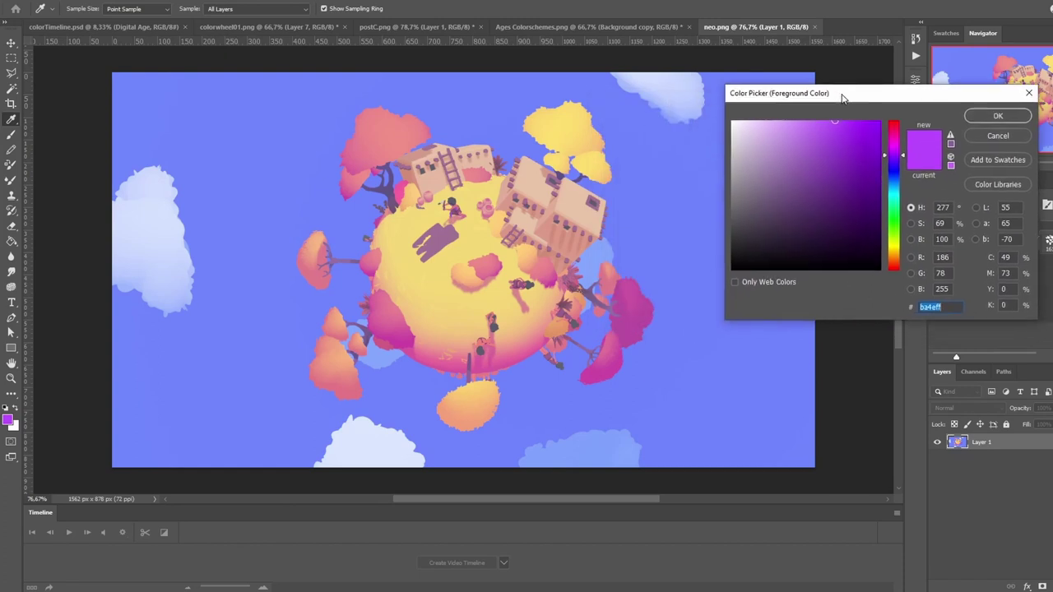
{"action": "left_click", "coordinate": [667, 137]}
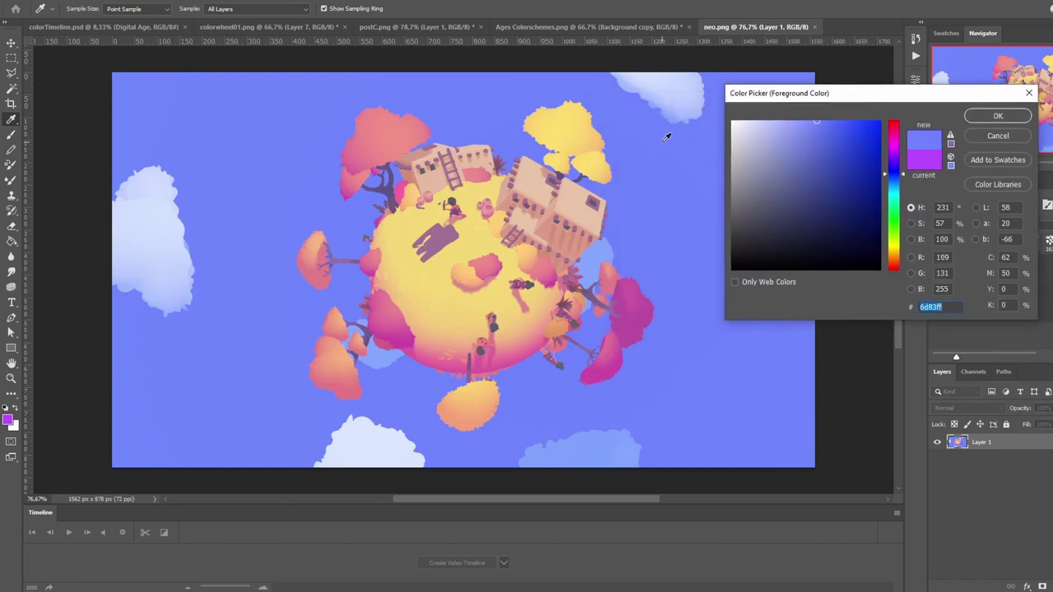
{"action": "left_click", "coordinate": [579, 129]}
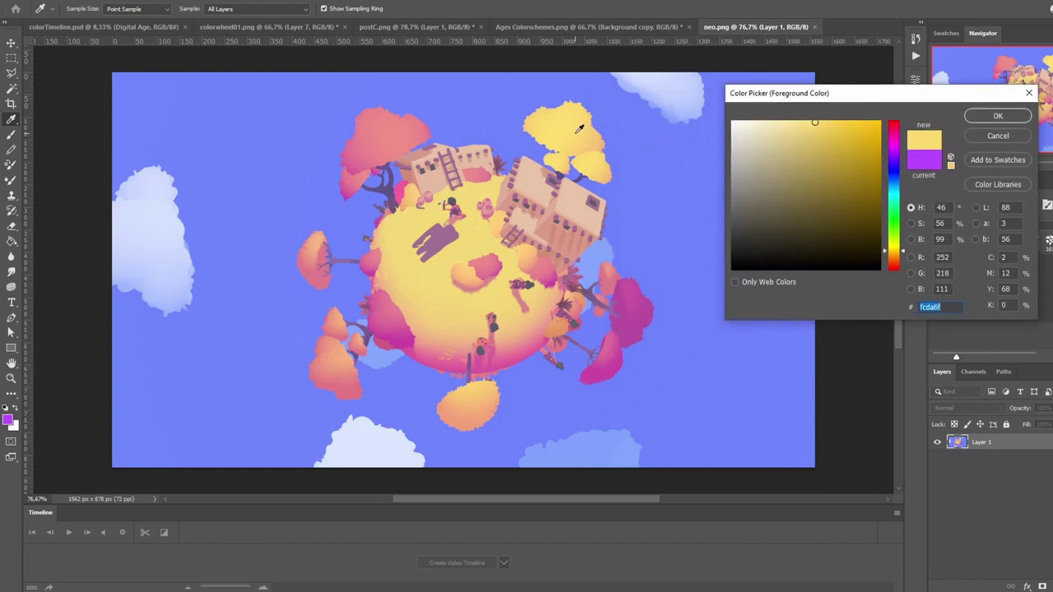
{"action": "left_click", "coordinate": [635, 147]}
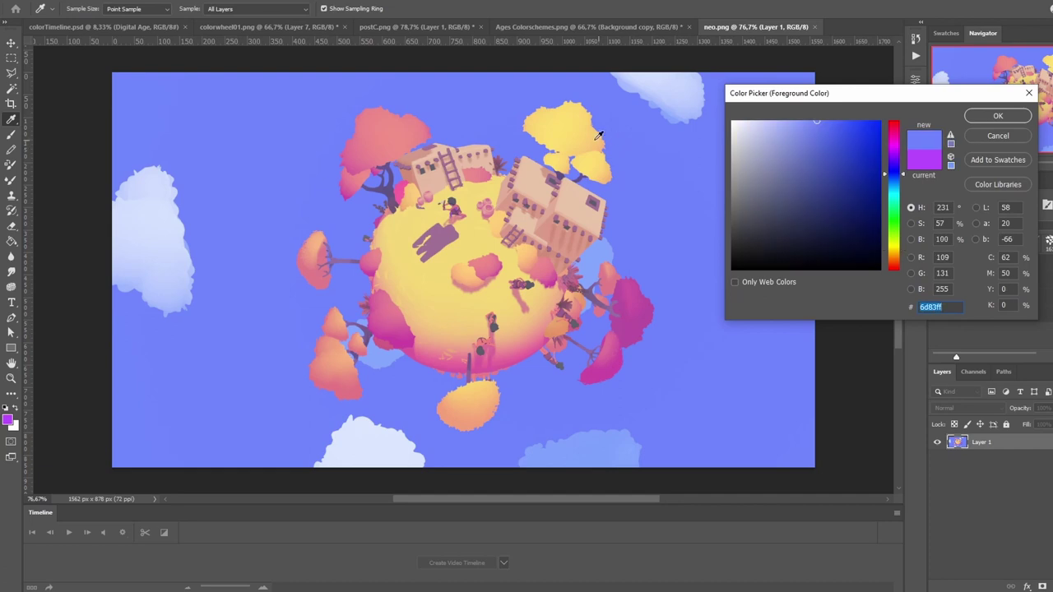
Compare the sky with the yellow tree in the grayscale proof of neo.png, sampling the tree's yellow in between
{"action": "key", "text": "ctrl+y"}
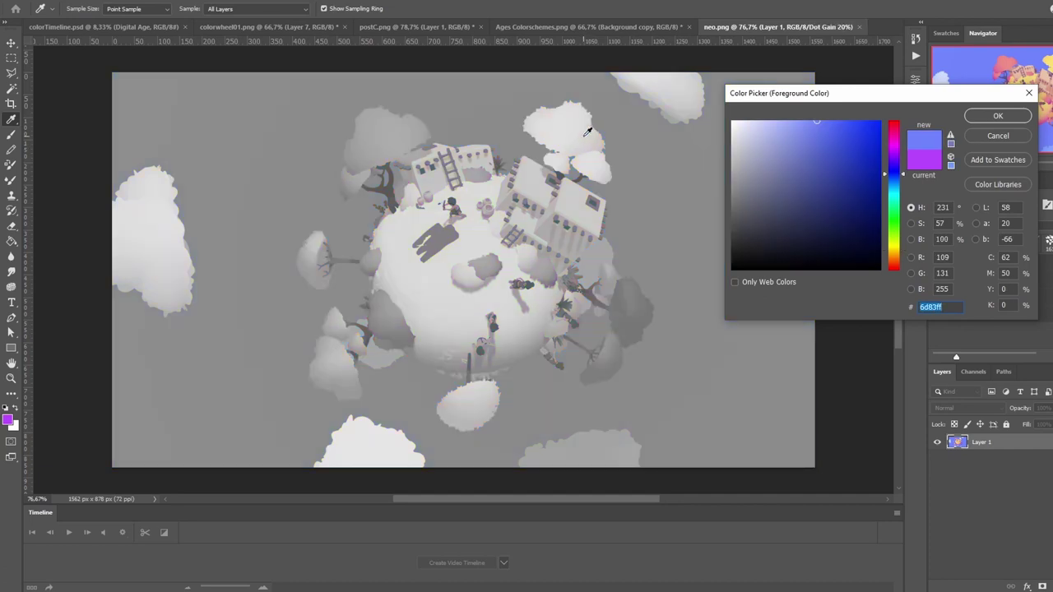
{"action": "key", "text": "ctrl+y"}
{"action": "left_click", "coordinate": [583, 130]}
{"action": "key", "text": "ctrl+y"}
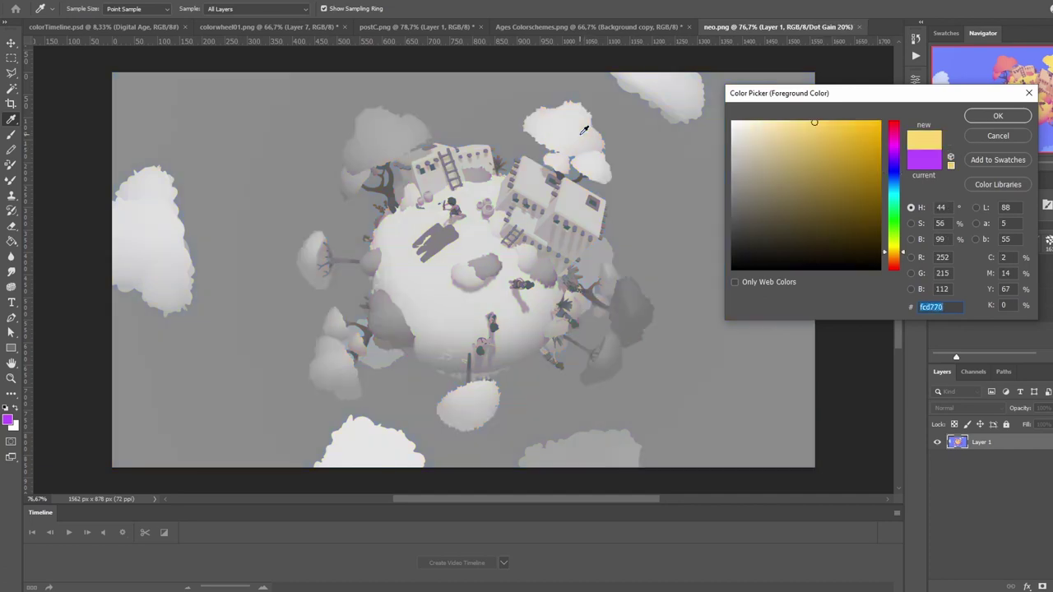
{"action": "key", "text": "ctrl+y"}
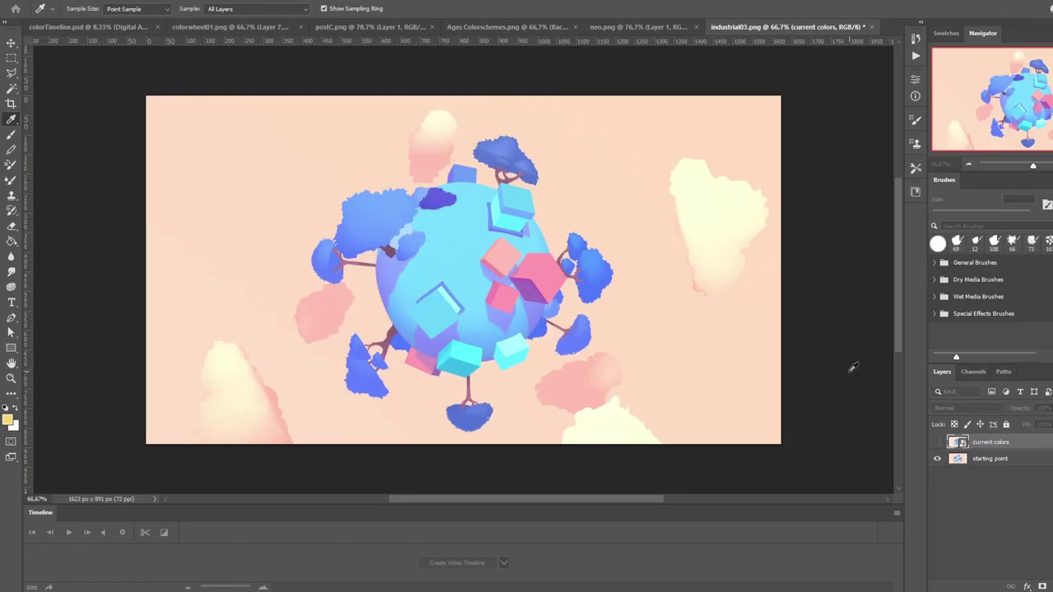
Examine the starting point version of industrial03.png in the grayscale proof and return to the colour view
{"action": "key", "text": "ctrl+y"}
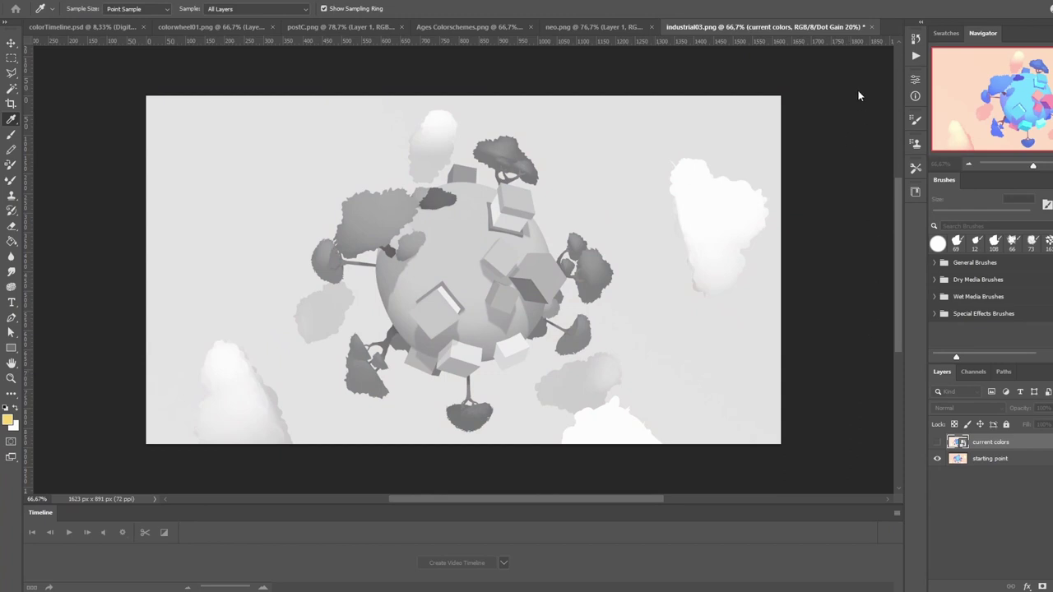
{"action": "key", "text": "ctrl+y"}
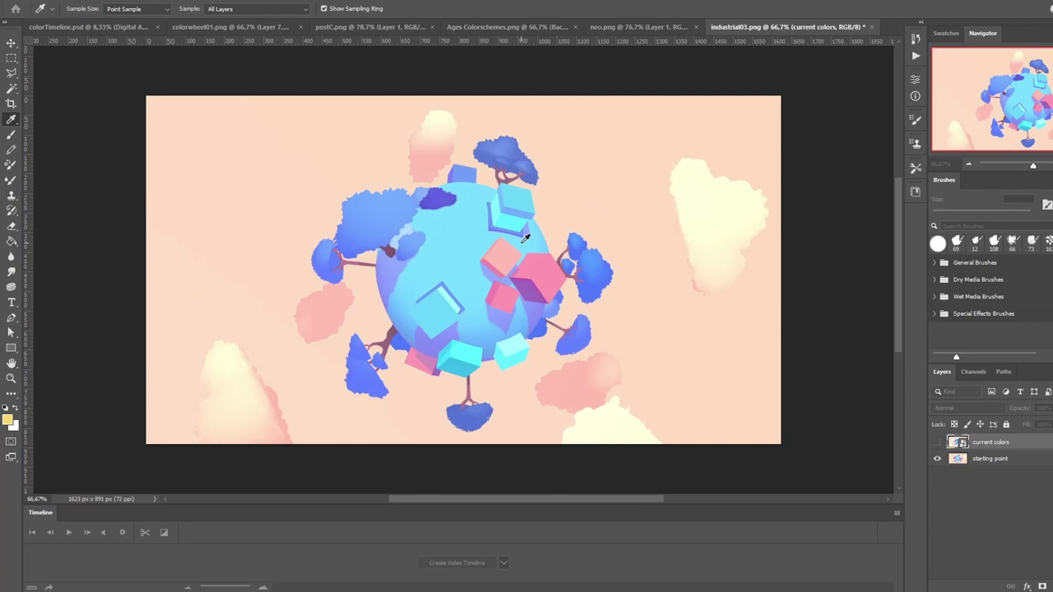
{"action": "key", "text": "ctrl+y"}
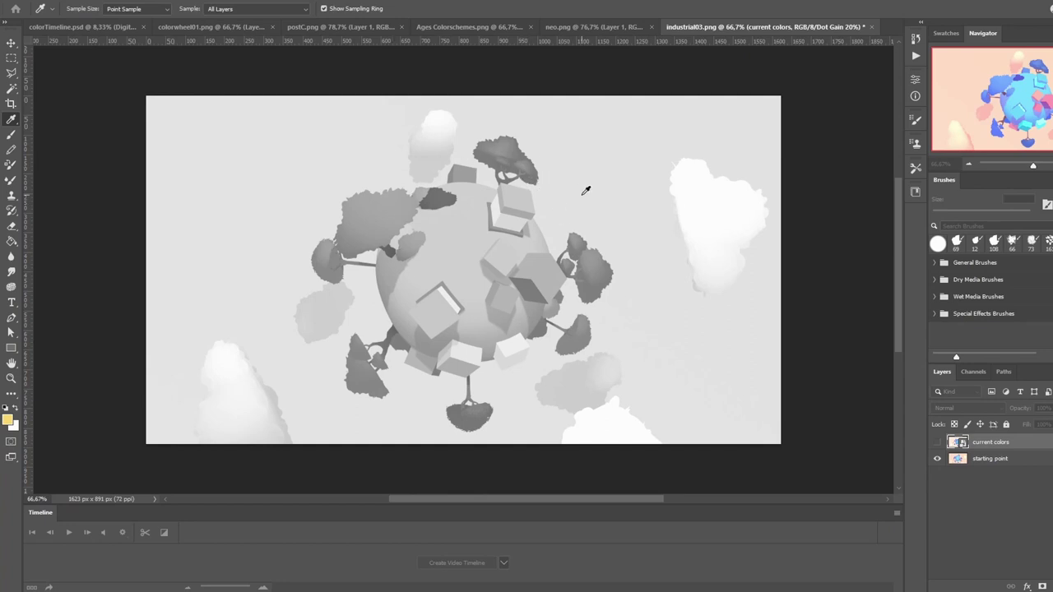
{"action": "key", "text": "ctrl+y"}
Show the current colors layer of industrial03.png and check its values with the grayscale proof
{"action": "key", "text": "b"}
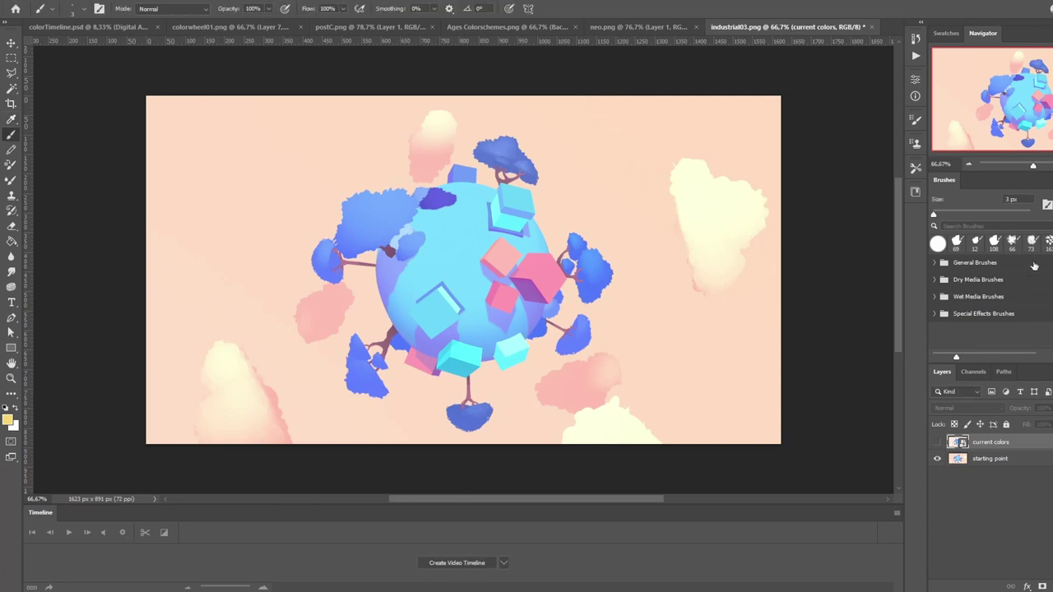
{"action": "left_click", "coordinate": [937, 441]}
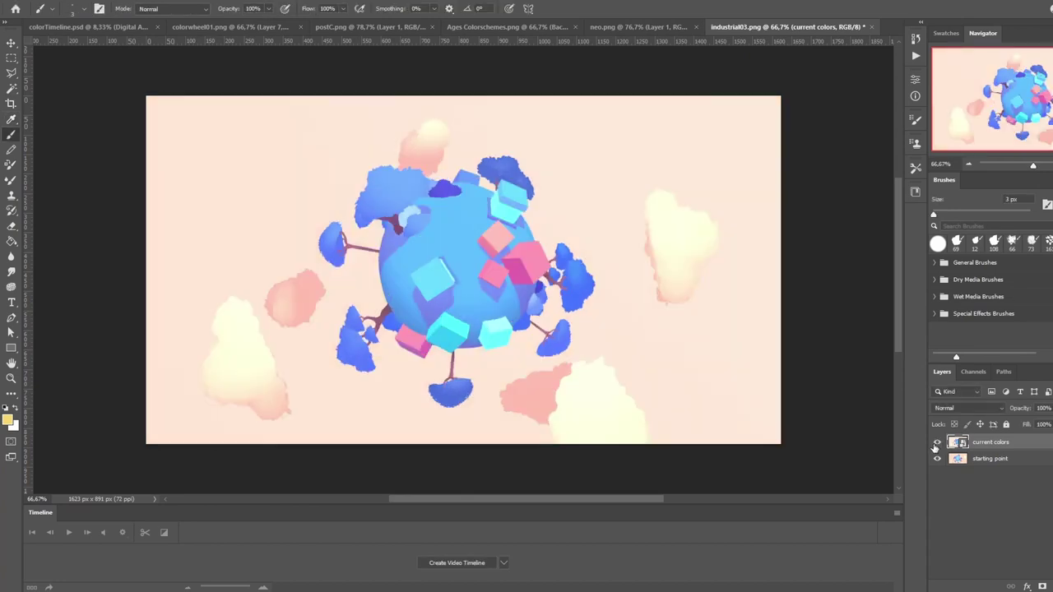
{"action": "key", "text": "ctrl+y"}
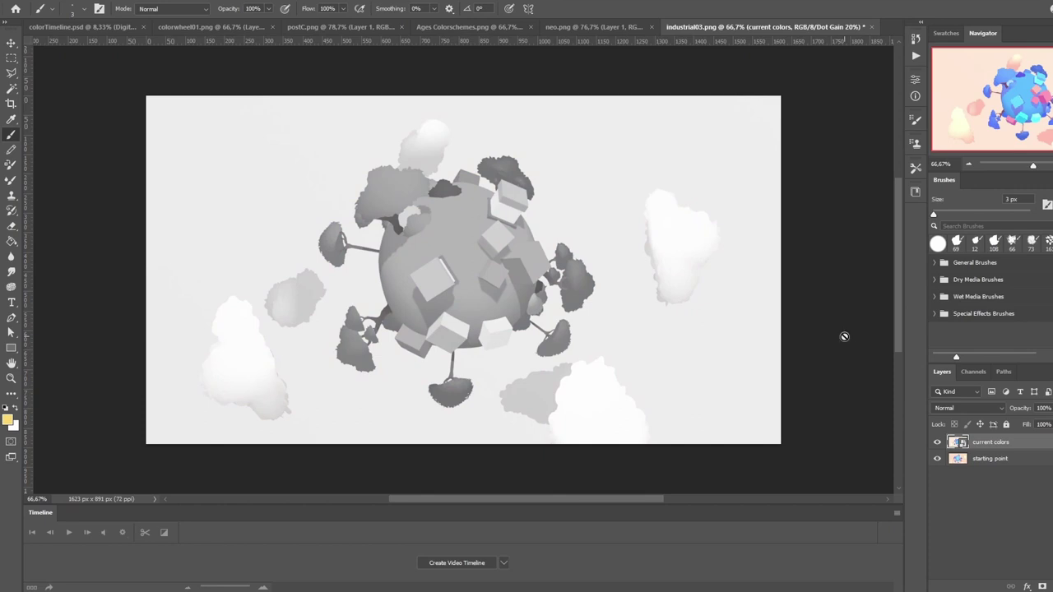
{"action": "key", "text": "ctrl+y"}
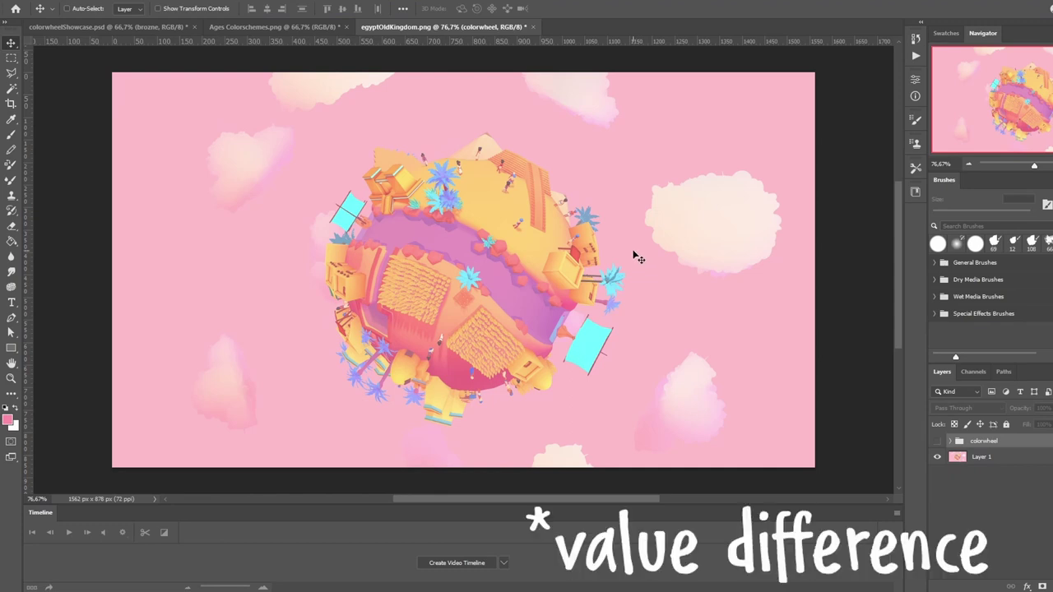
Examine the value differences in egyptOldKingdom.png by switching repeatedly between colour and the grayscale proof
{"action": "key", "text": "ctrl+y"}
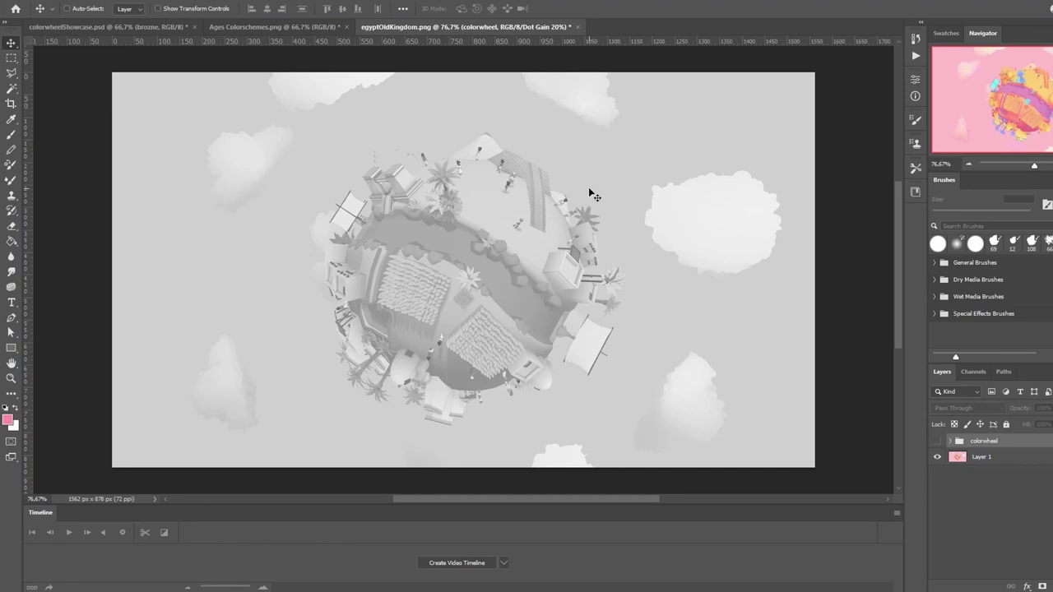
{"action": "key", "text": "ctrl"}
{"action": "key", "text": "ctrl+y"}
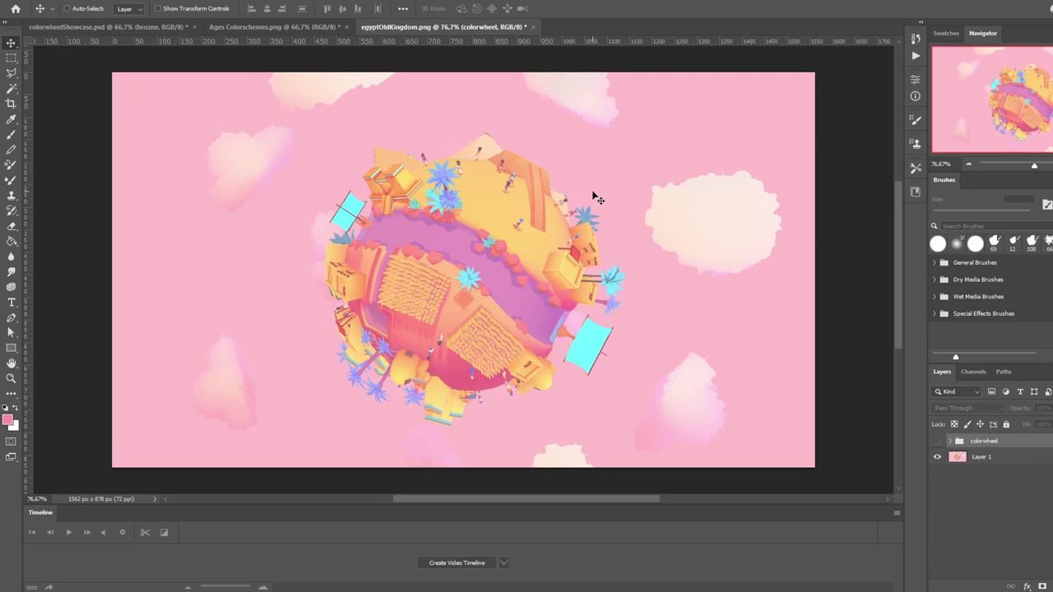
{"action": "key", "text": "ctrl+y"}
{"action": "key", "text": "ctrl+y"}
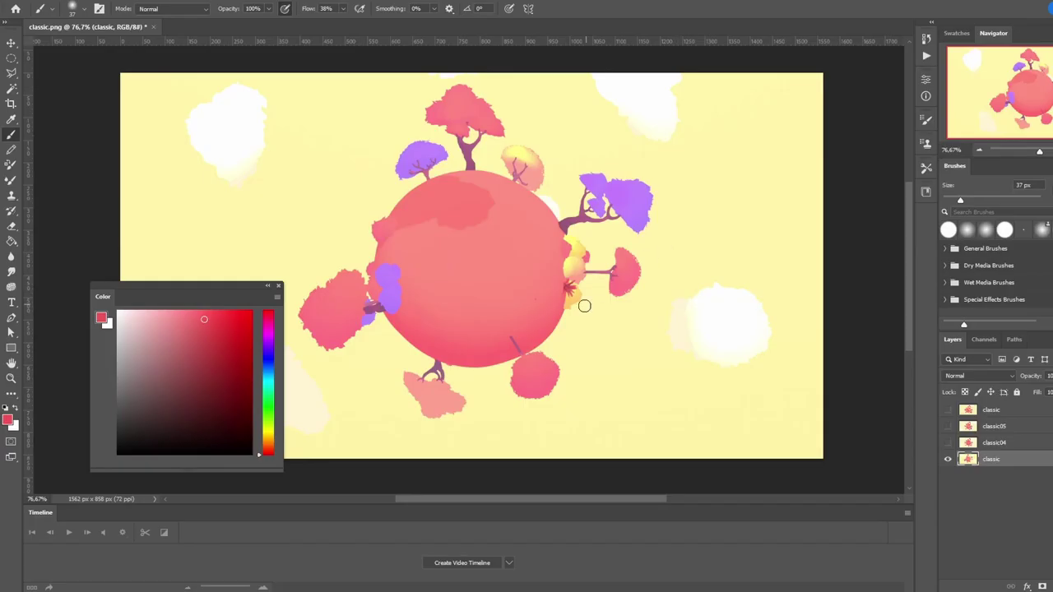
Sample the planet and sky colours in the bottom classic layer and again with the classic04 layer shown
{"action": "left_click", "coordinate": [545, 321], "text": "alt"}
{"action": "left_click", "coordinate": [596, 328], "text": "alt"}
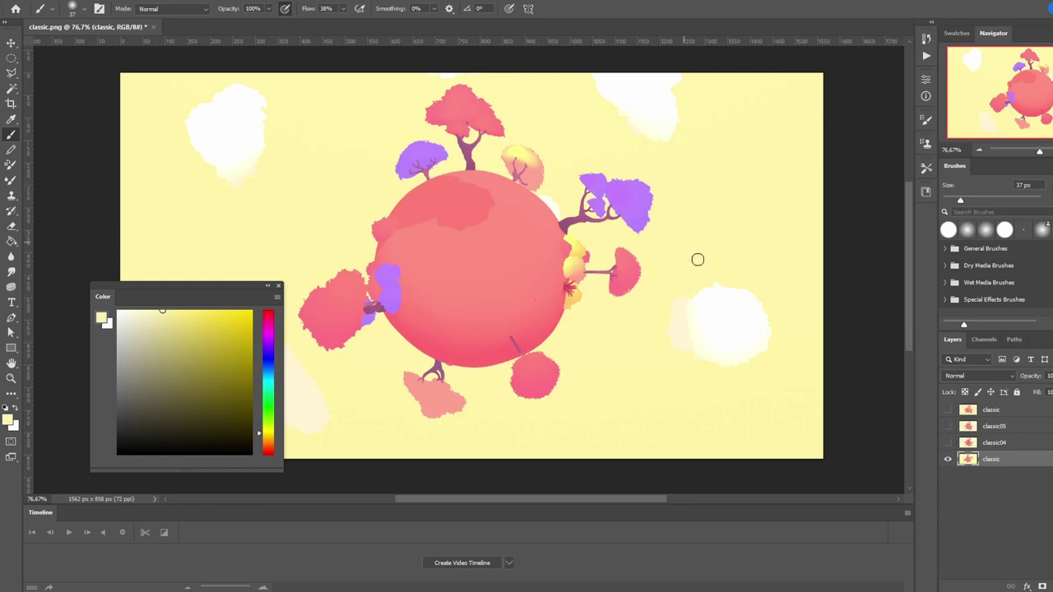
{"action": "left_click", "coordinate": [948, 443]}
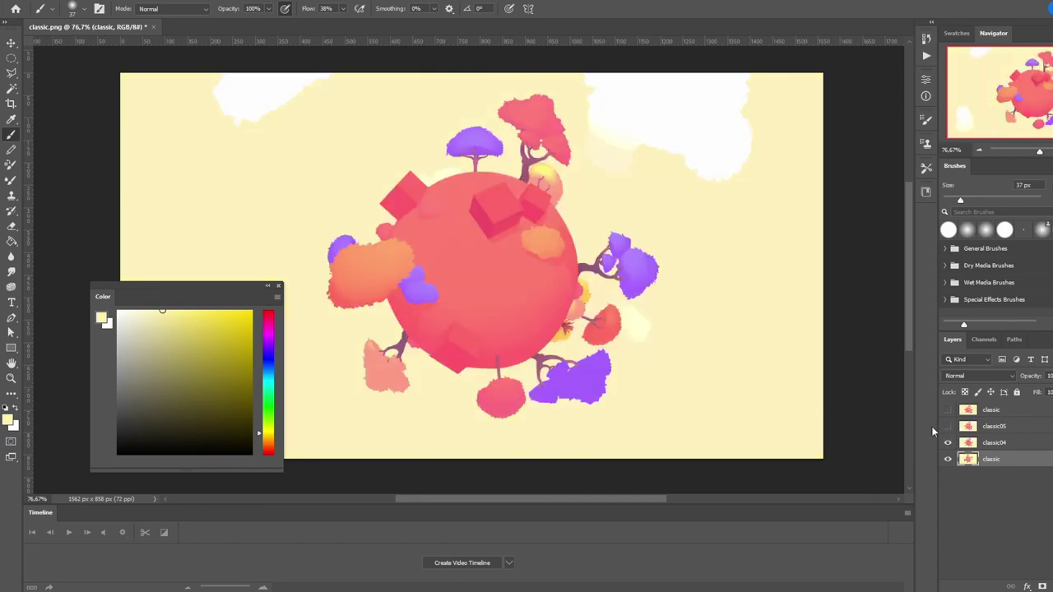
{"action": "left_click", "coordinate": [637, 194], "text": "alt"}
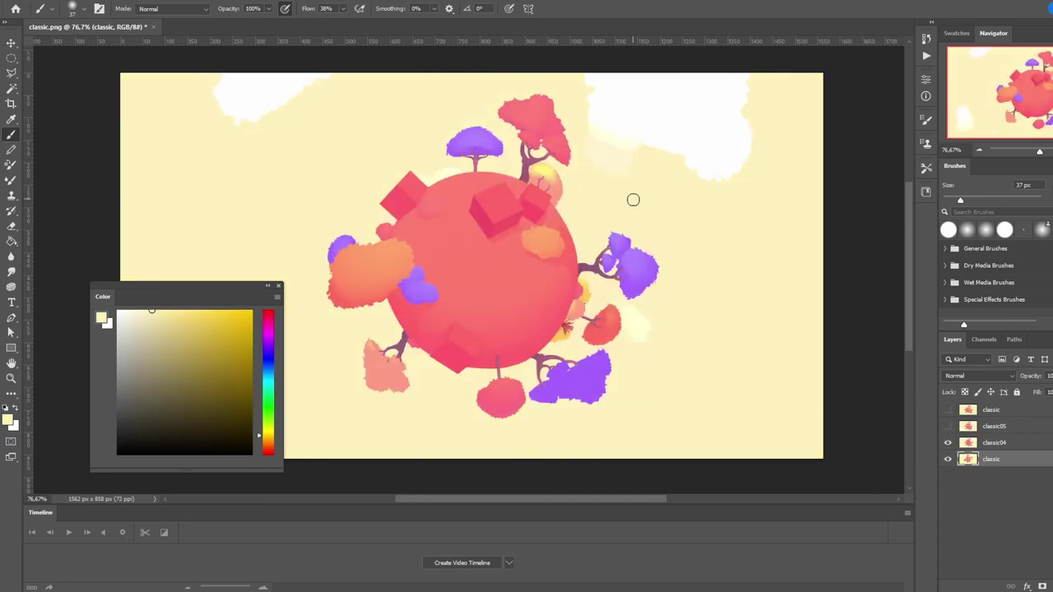
{"action": "left_click", "coordinate": [493, 279], "text": "alt"}
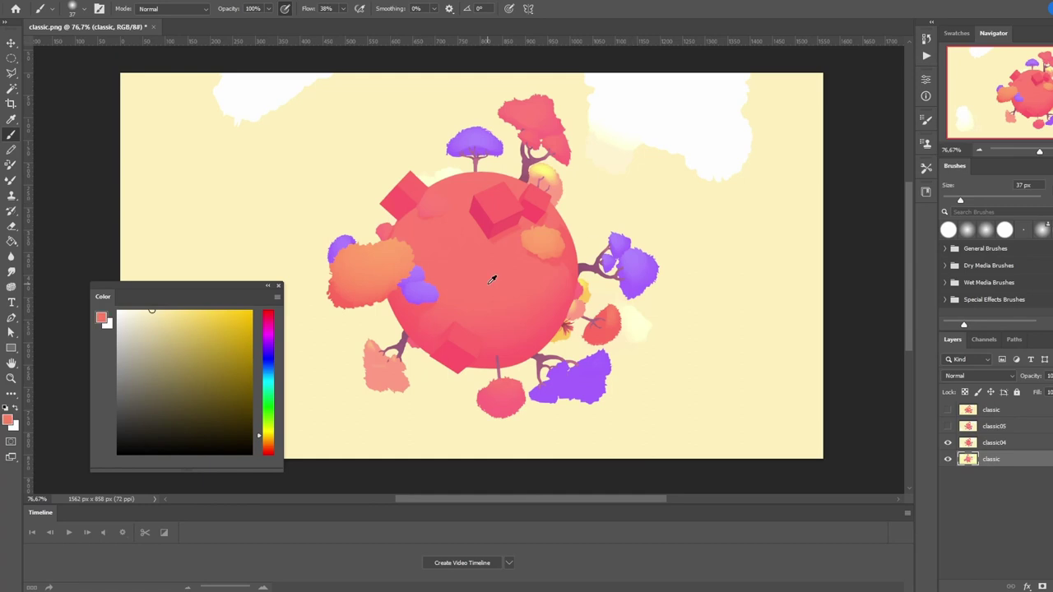
Show the classic05 layer and sample the planet's colour near its upper edge to examine its hue and saturation
{"action": "left_click", "coordinate": [948, 426]}
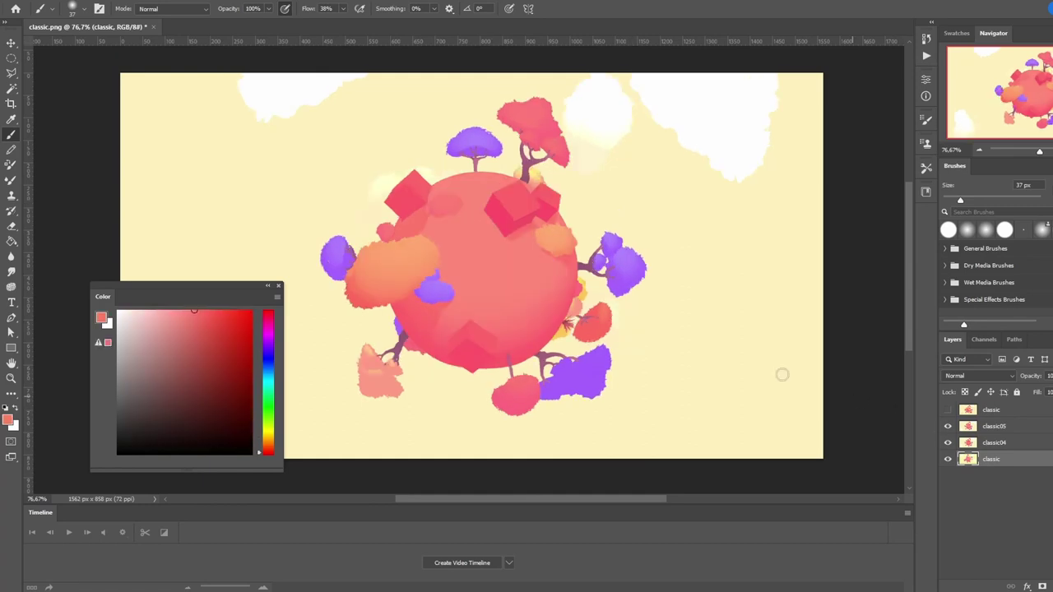
{"action": "left_click", "coordinate": [478, 201], "text": "alt"}
{"action": "left_click_drag", "start_coordinate": [186, 308], "coordinate": [186, 299]}
Show the topmost classic layer and sample the colours of its planet and sky
{"action": "left_click", "coordinate": [948, 412]}
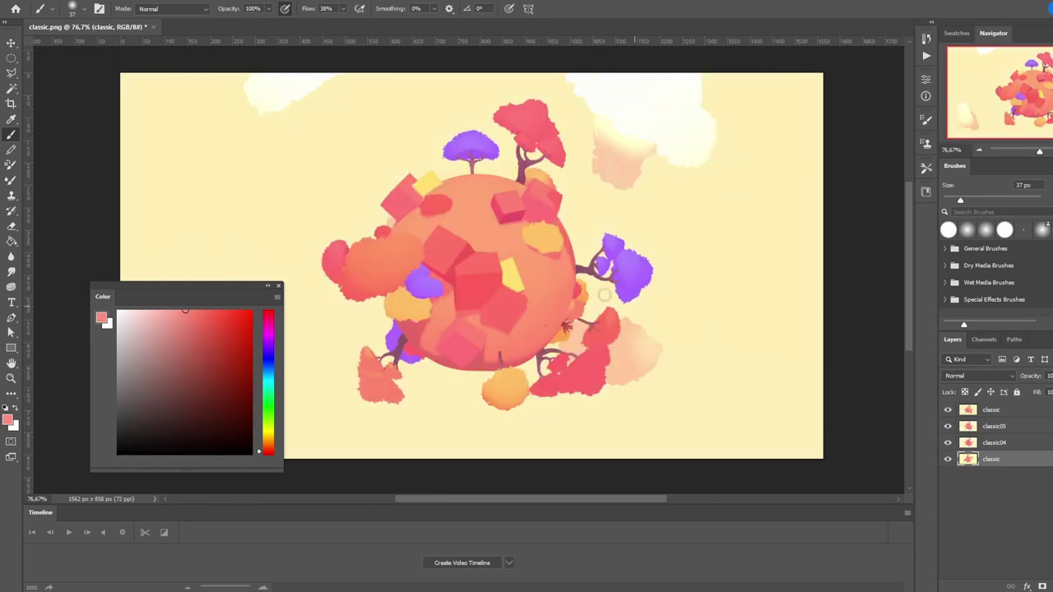
{"action": "left_click", "coordinate": [501, 232], "text": "alt"}
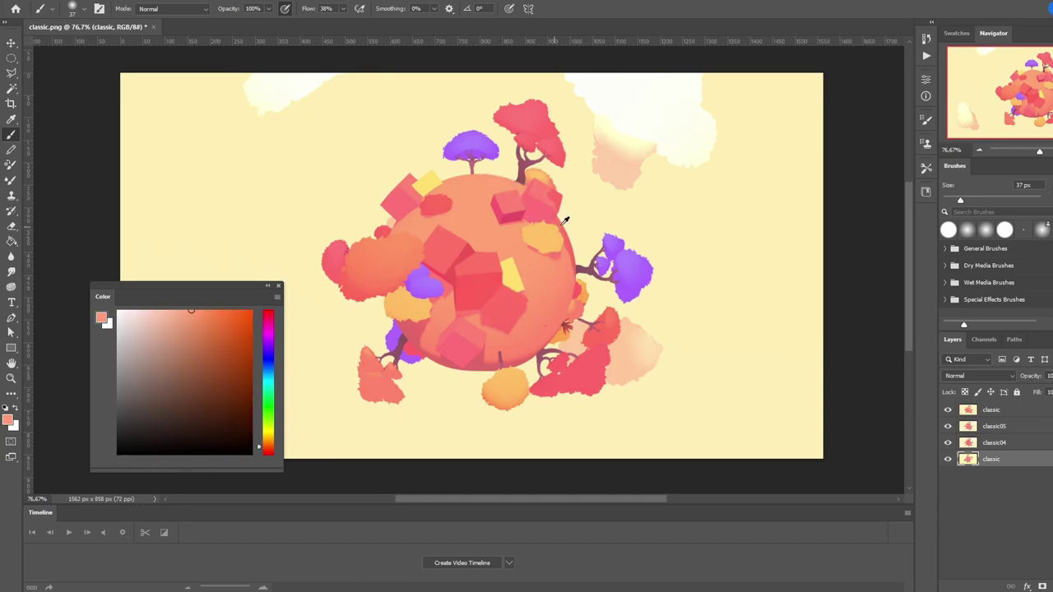
{"action": "left_click", "coordinate": [607, 212], "text": "alt"}
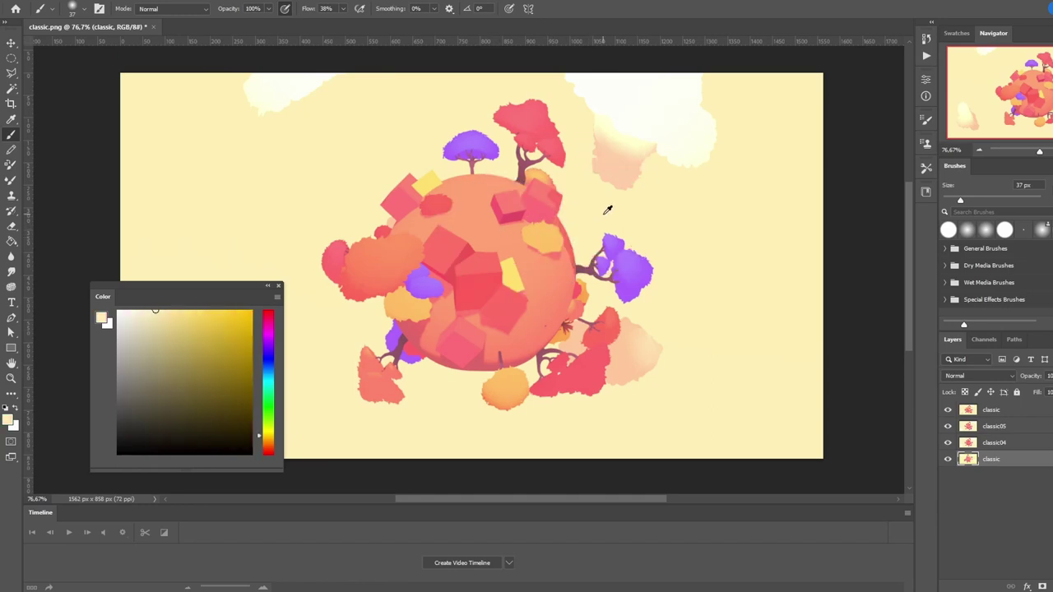
Sample the yellow-orange bush on the planet and compare its value with the surroundings in the grayscale proof
{"action": "left_click", "coordinate": [549, 236], "text": "alt"}
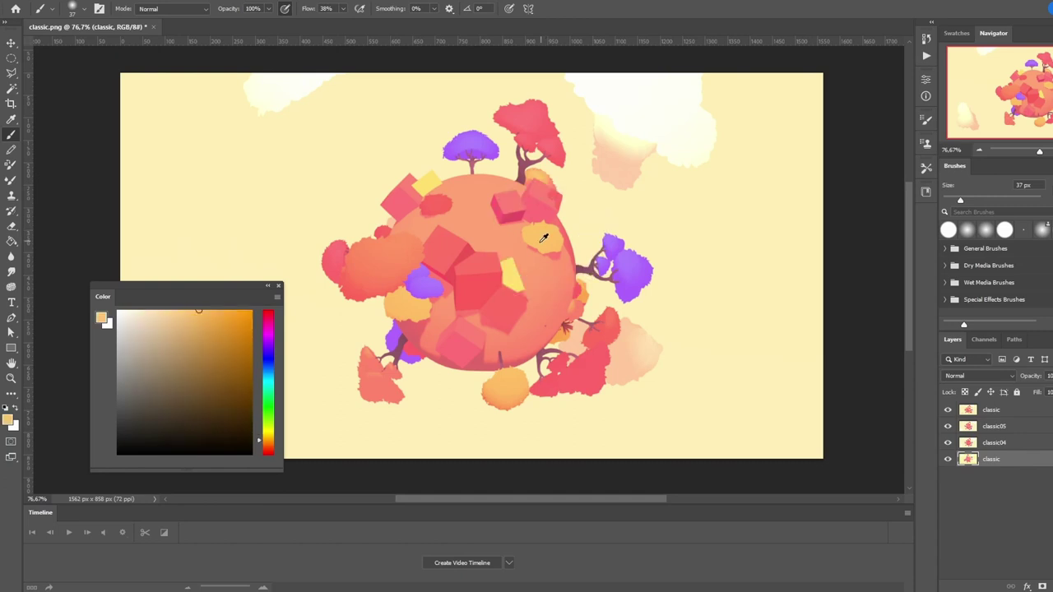
{"action": "key", "text": "ctrl+y"}
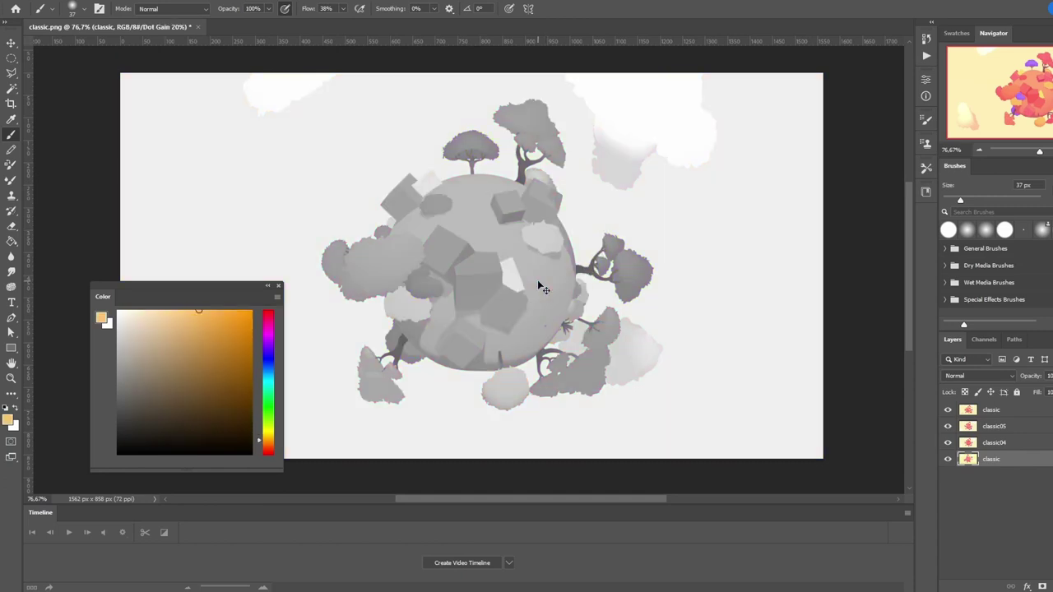
{"action": "key", "text": "ctrl+y"}
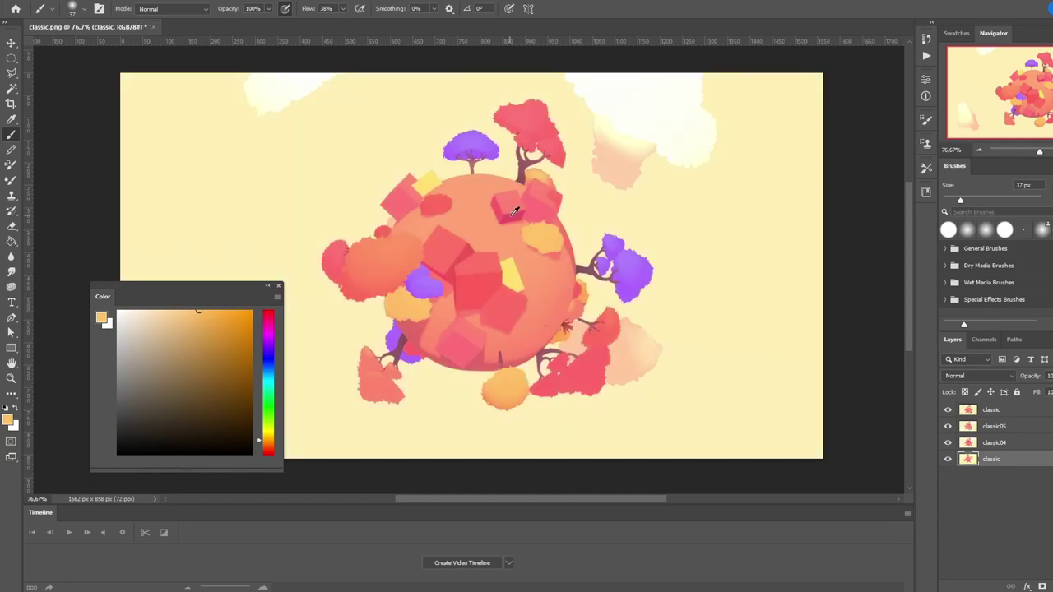
Sample the pink and red cubes, the red tree and the purple tree, and compare their values in the grayscale proof
{"action": "left_click", "coordinate": [514, 212], "text": "alt"}
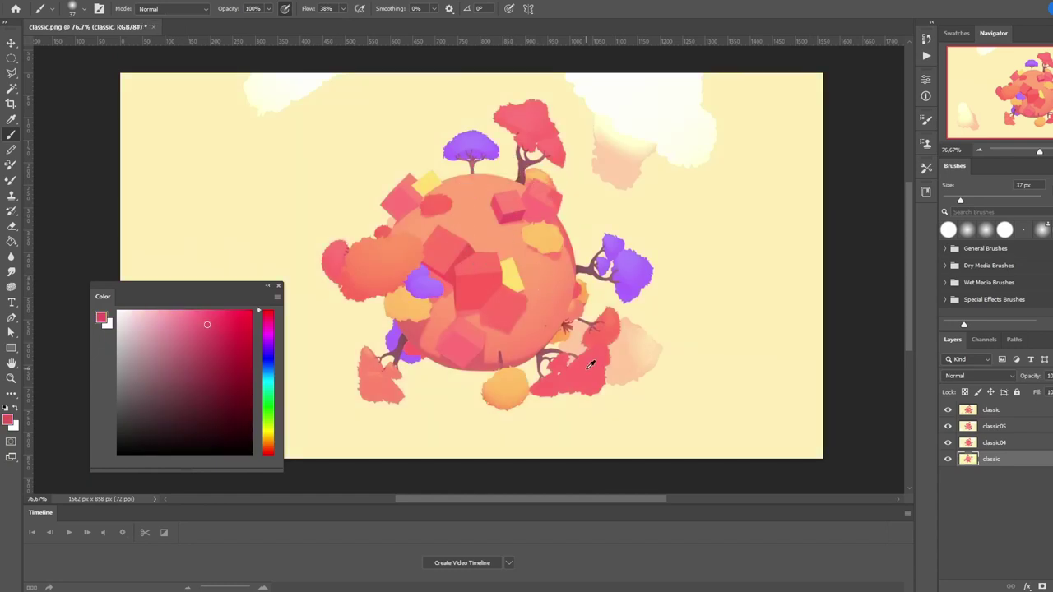
{"action": "left_click", "coordinate": [586, 367], "text": "alt"}
{"action": "left_click", "coordinate": [448, 273], "text": "alt"}
{"action": "left_click", "coordinate": [638, 266], "text": "alt"}
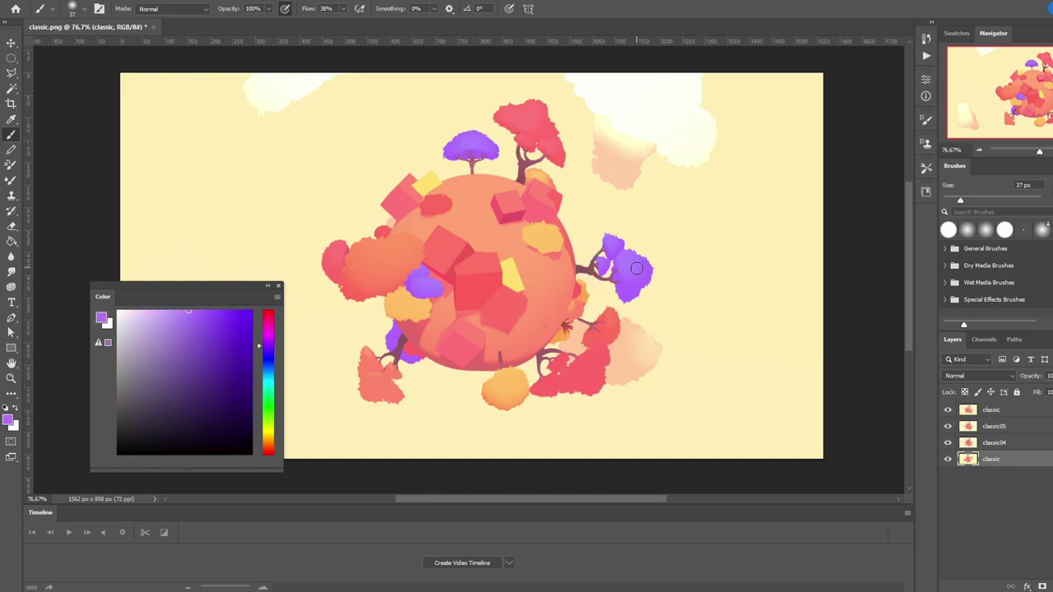
{"action": "key", "text": "ctrl+y"}
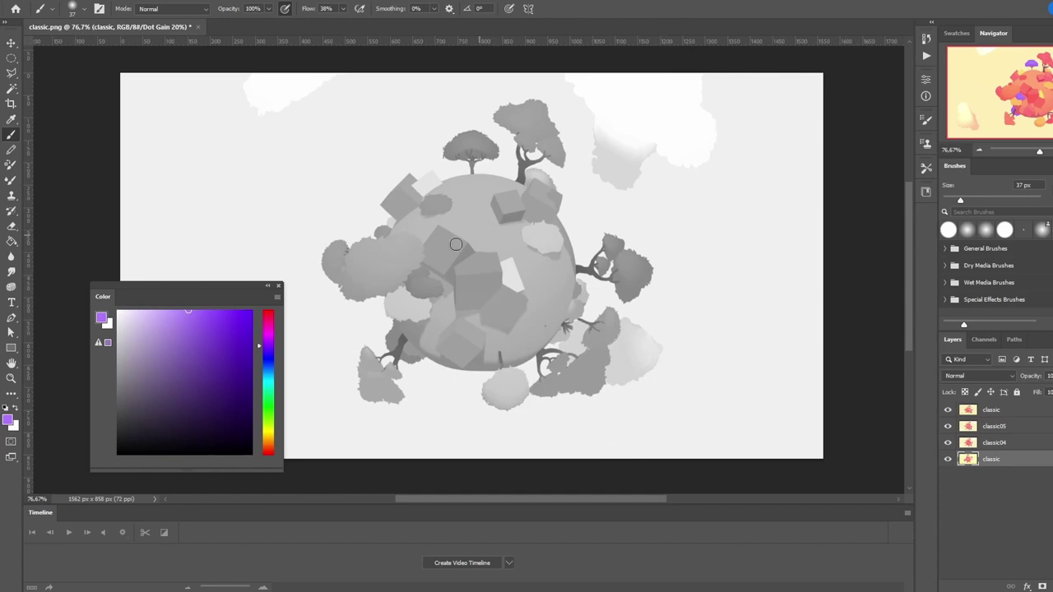
{"action": "key", "text": "ctrl+y"}
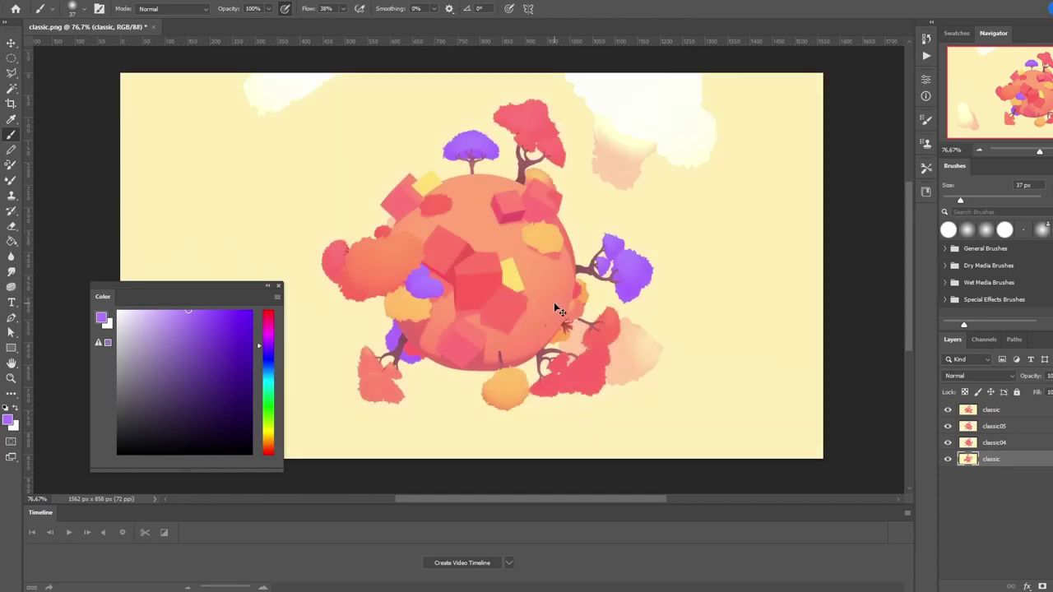